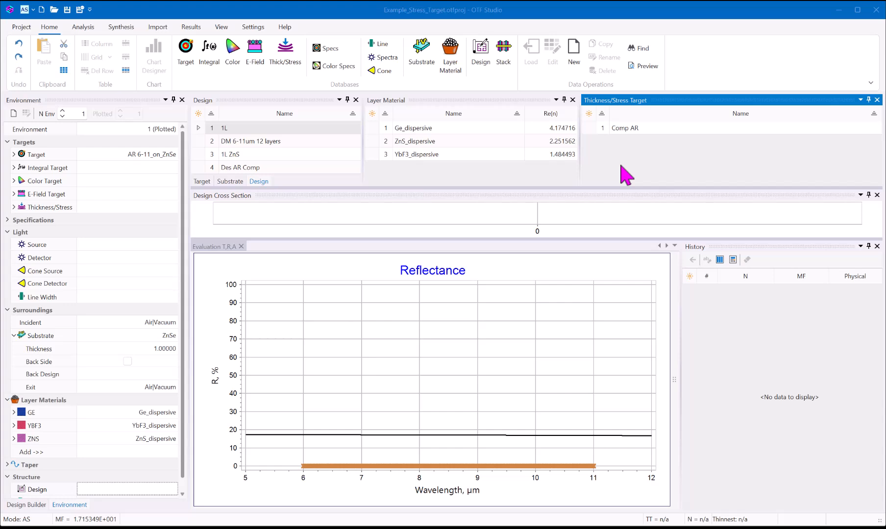
- Create a new Thickness/Stress Target item named "Stress Min"
left_click(577, 52)
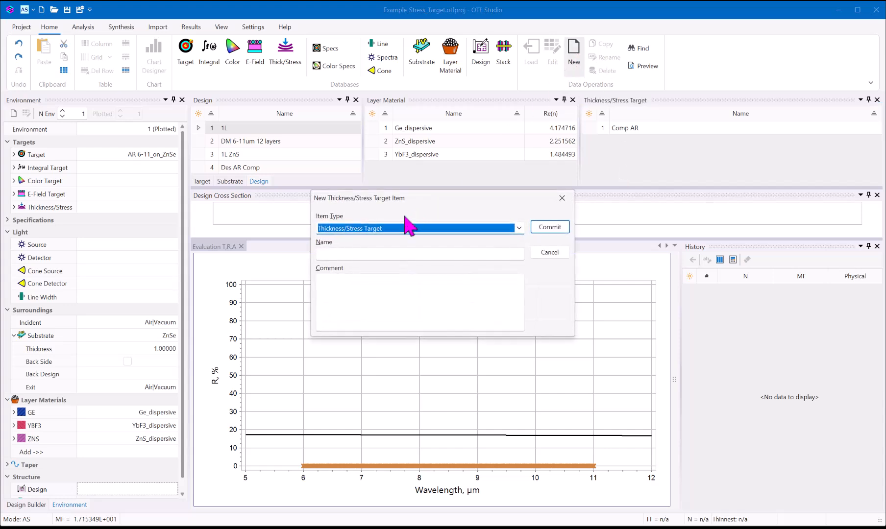
left_click(353, 257)
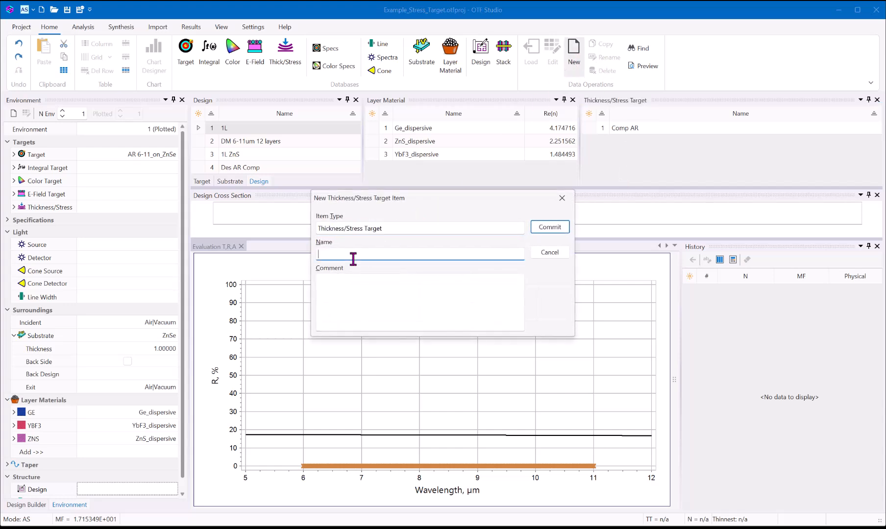
type("Stress Min")
left_click(553, 228)
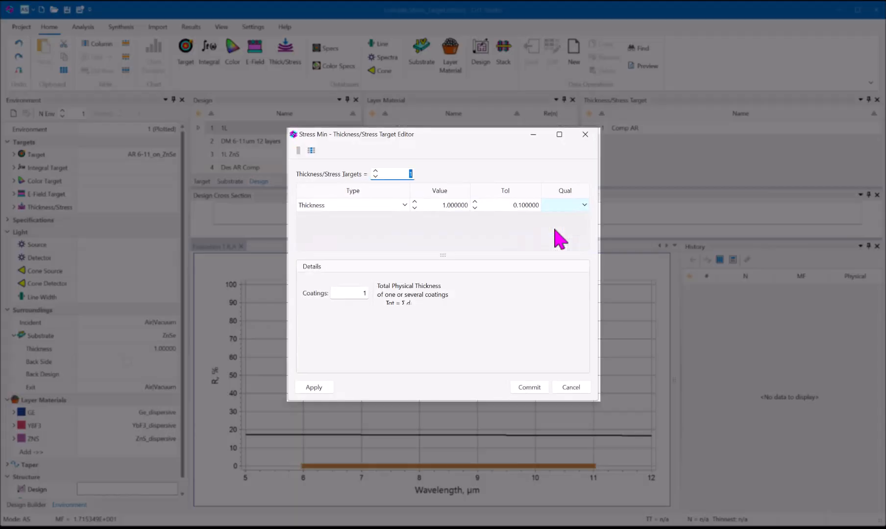
- Set the Stress Min target's type to Custom, with a value of 0 and a tolerance of 1
left_click(405, 205)
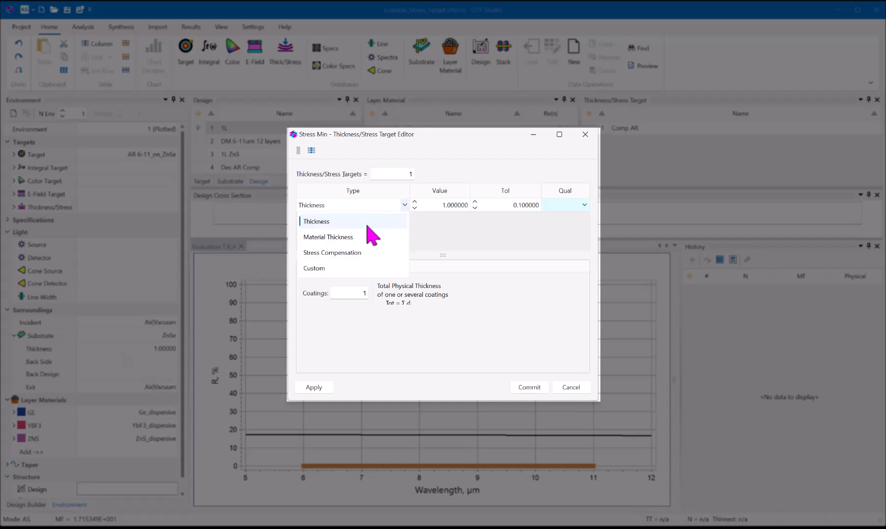
left_click(324, 269)
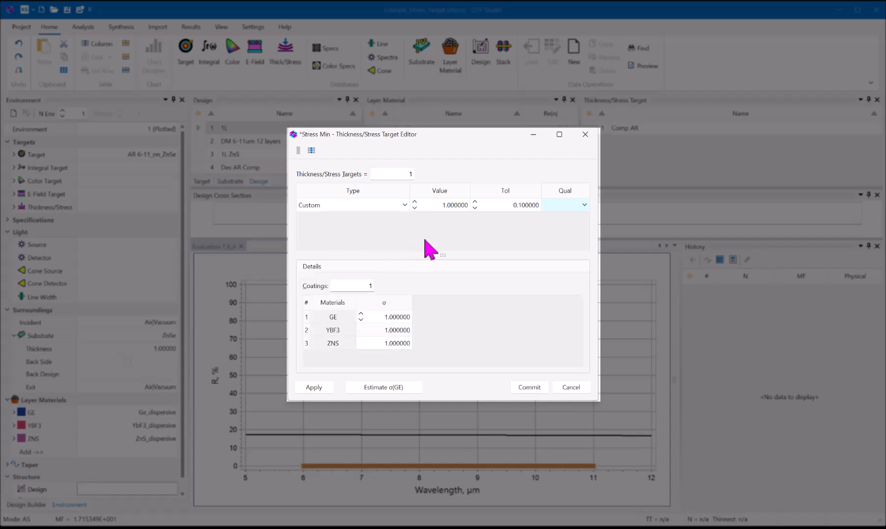
left_click(445, 209)
key("ctrl+a")
type("0")
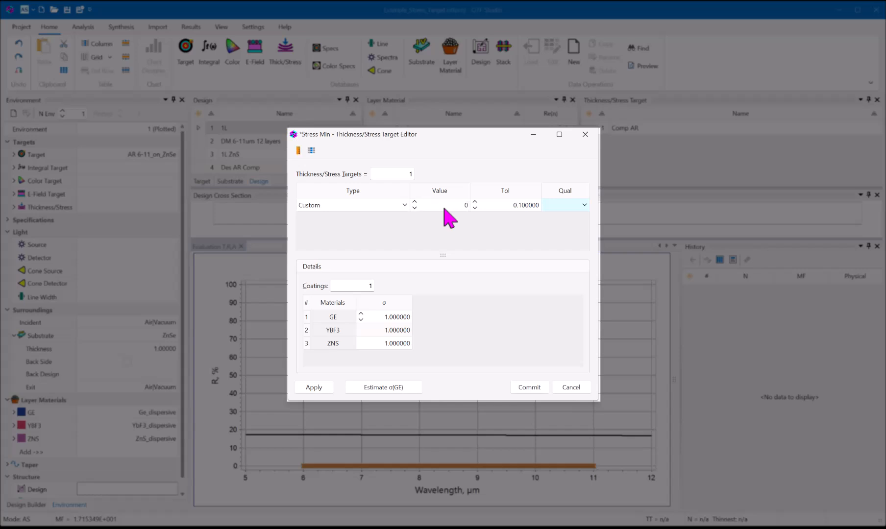
key("Return")
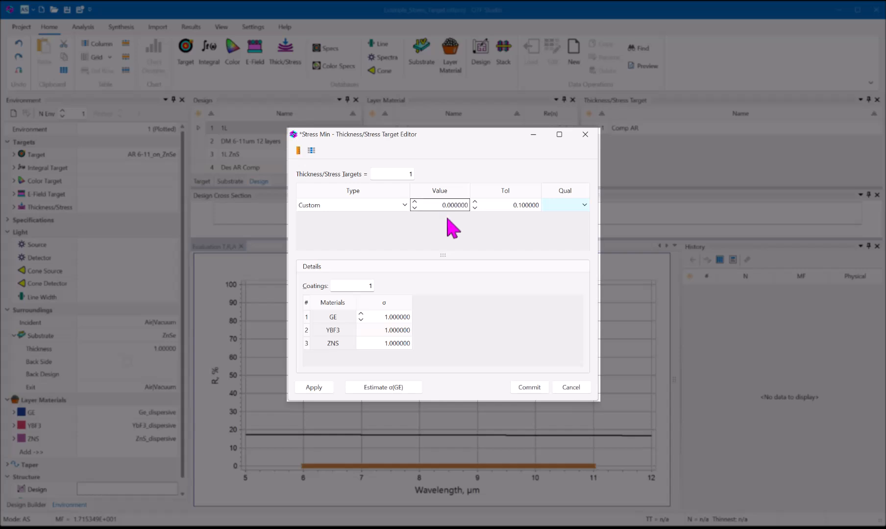
left_click(514, 204)
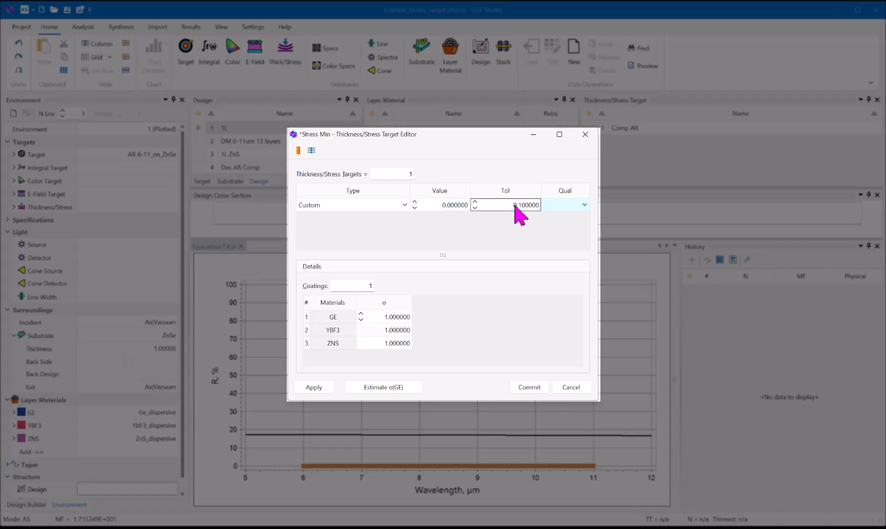
key("ctrl+a")
type("1")
key("Return")
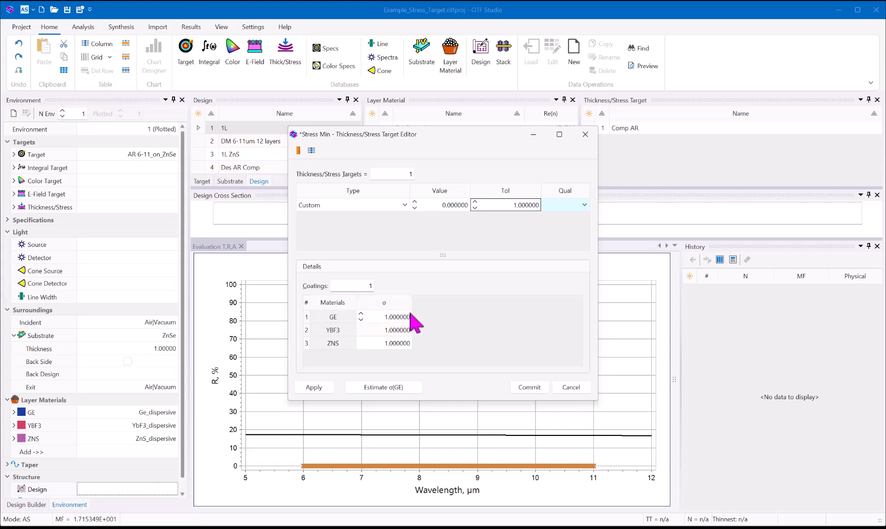
left_click(651, 239)
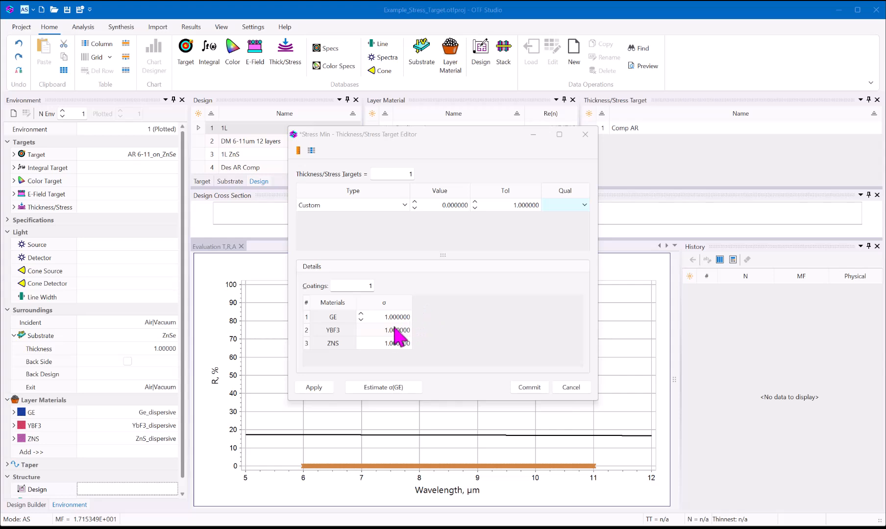
- Set the stress σ of the YBF3 material to 140
left_click(378, 330)
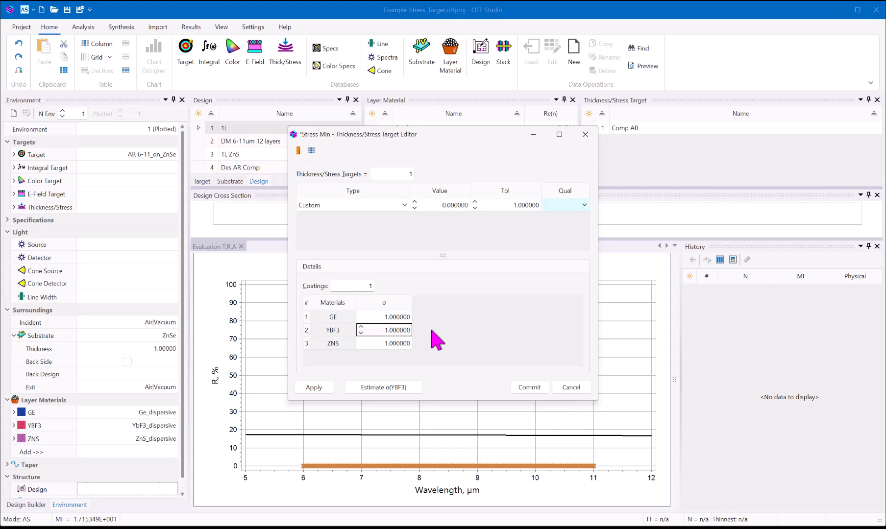
type("140")
key("Return")
- Start a stress estimation for GE and set Xs to 800 nm and X to 500 nm
left_click(382, 317)
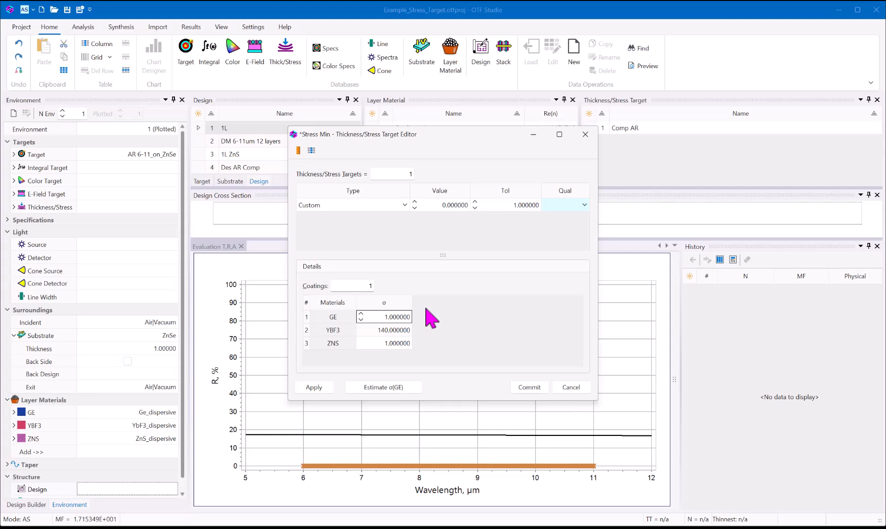
left_click(372, 388)
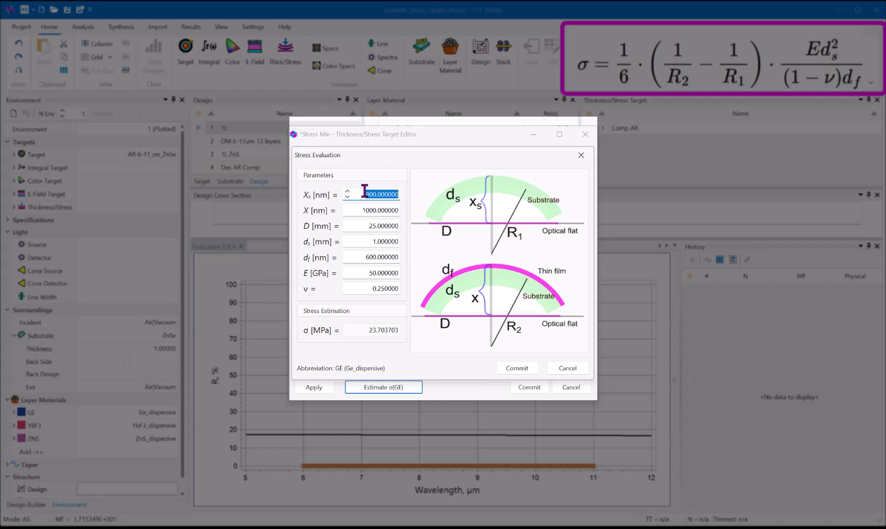
type("800")
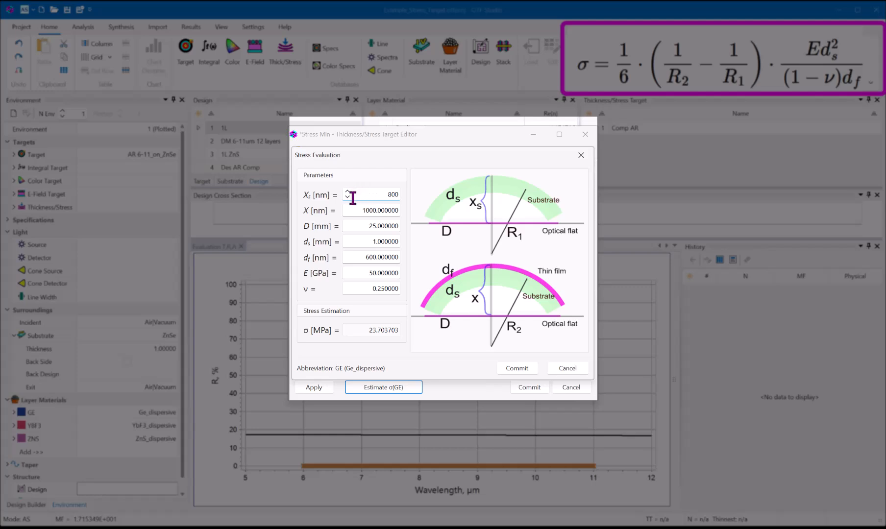
left_click(353, 211)
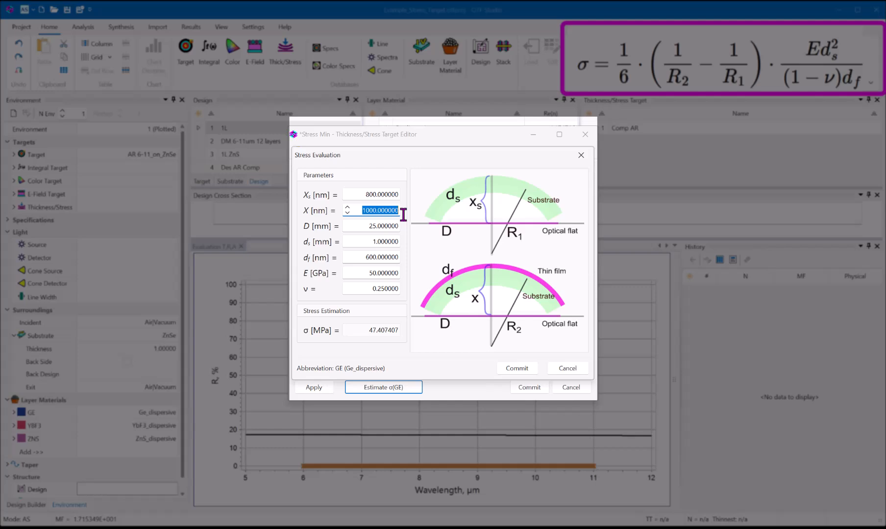
type("500")
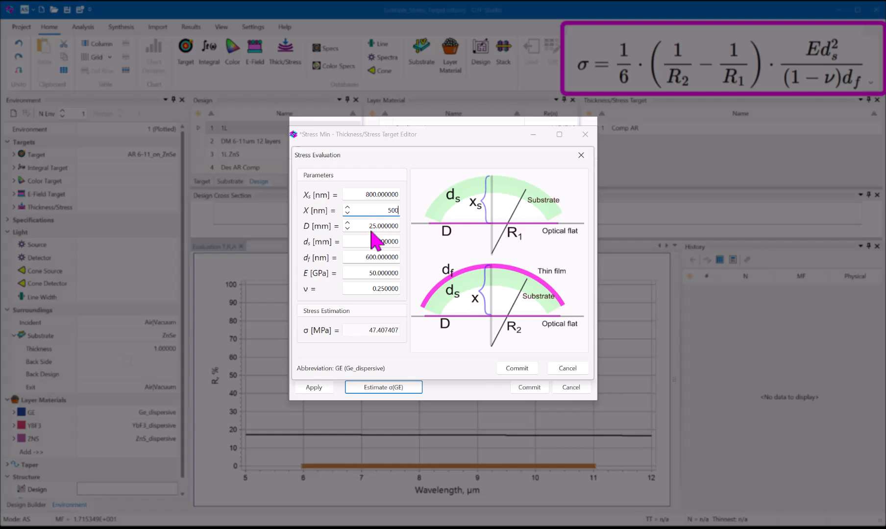
- Set the GE film thickness df to 1100 nm, E to 67.2 GPa and ν to 0.28, and accept the stress estimate
left_click(364, 257)
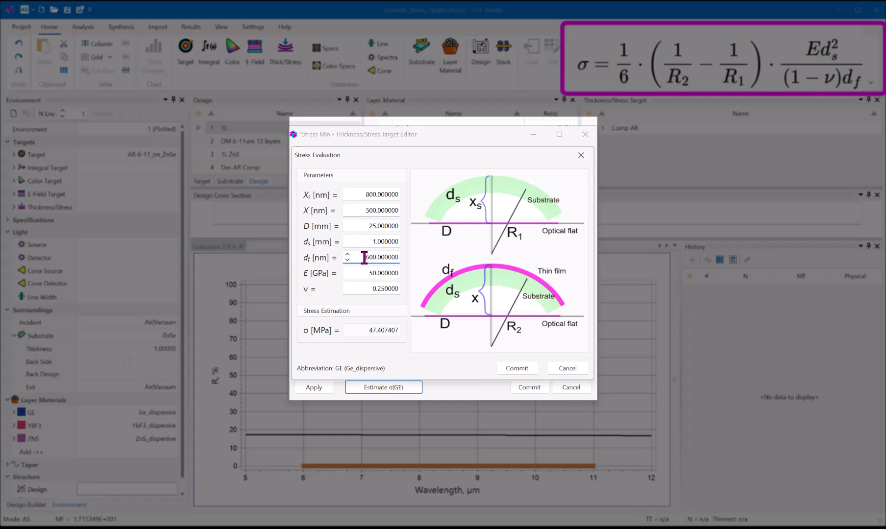
type("1100")
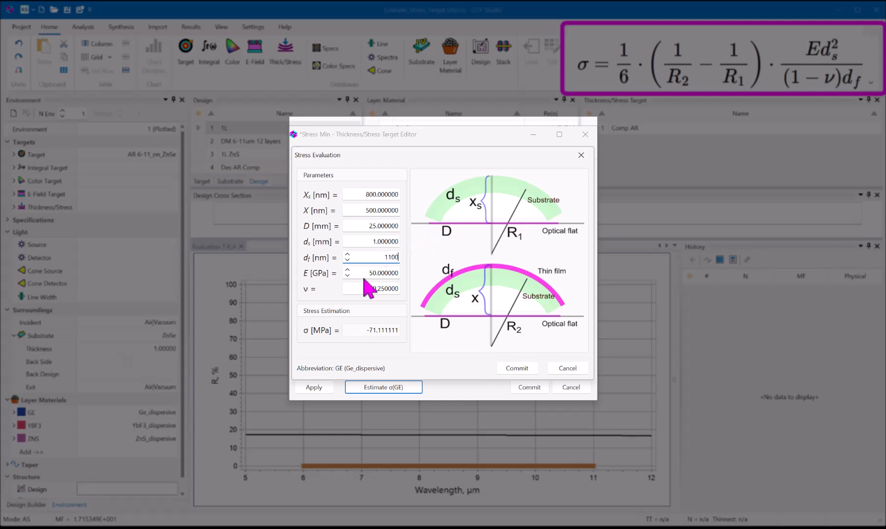
left_click(364, 277)
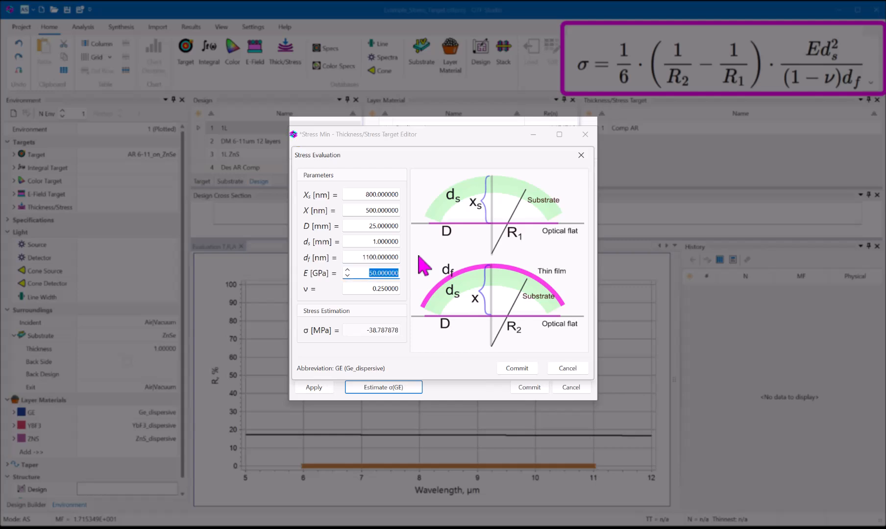
type("67.2")
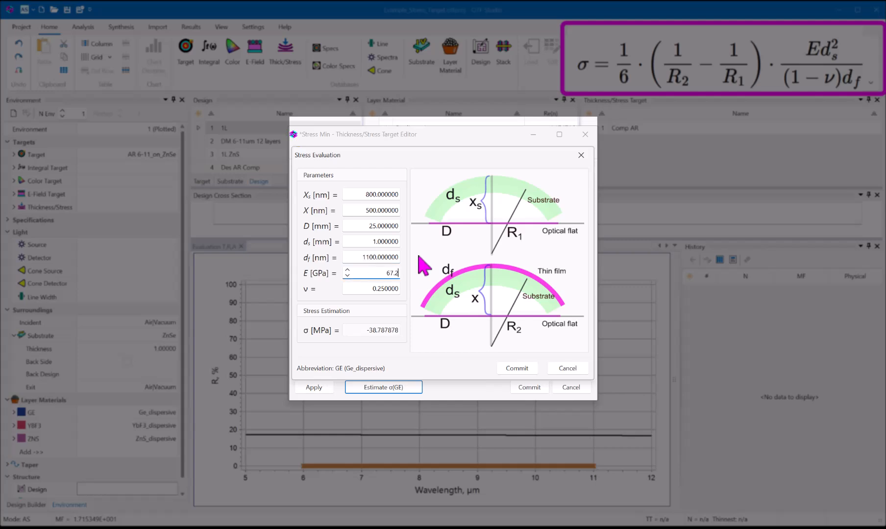
left_click(382, 290)
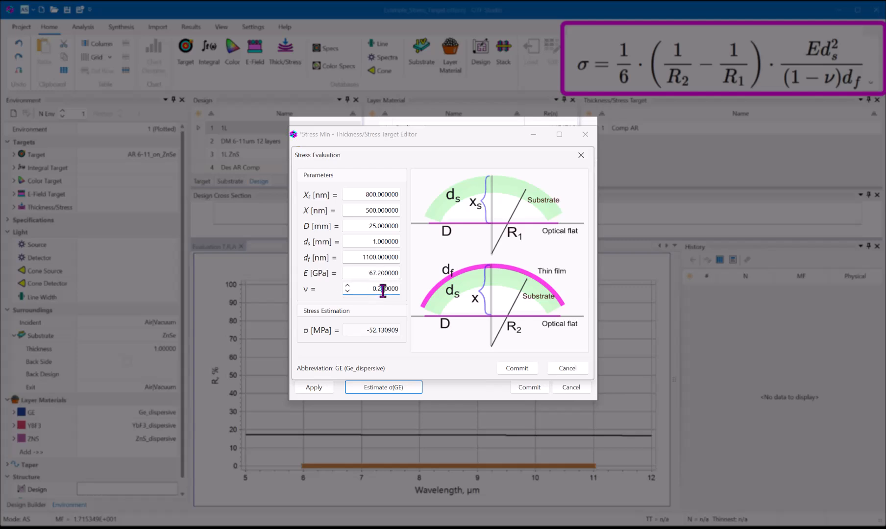
type("8")
left_click(332, 335)
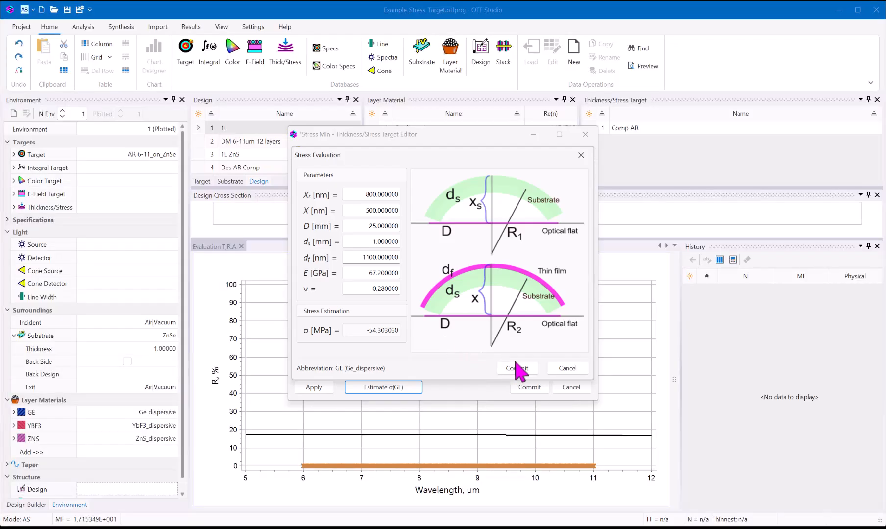
left_click(518, 369)
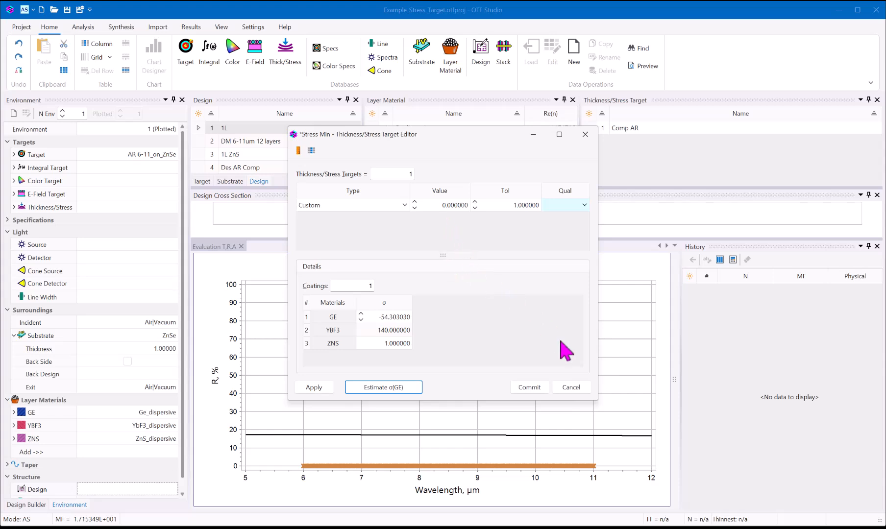
- Save the Stress Min target and assign it as the environment's Thickness/Stress target
left_click(529, 388)
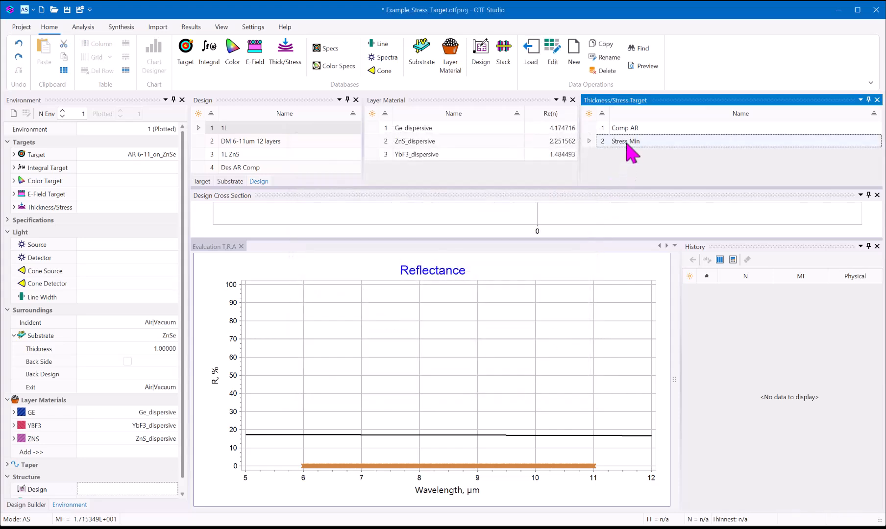
left_click_drag(627, 143, 179, 209)
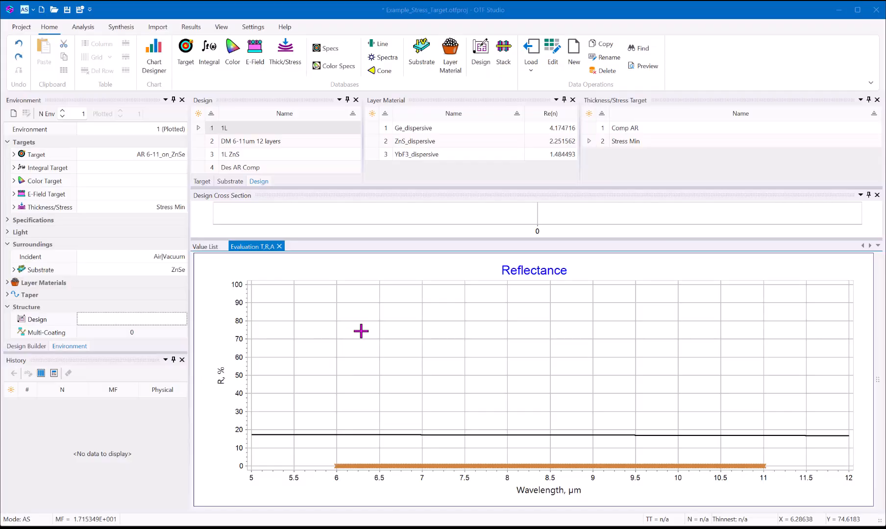
- Load the 1L design and run Gradual Evolution on it, dismissing the completion notice
double_click(224, 128)
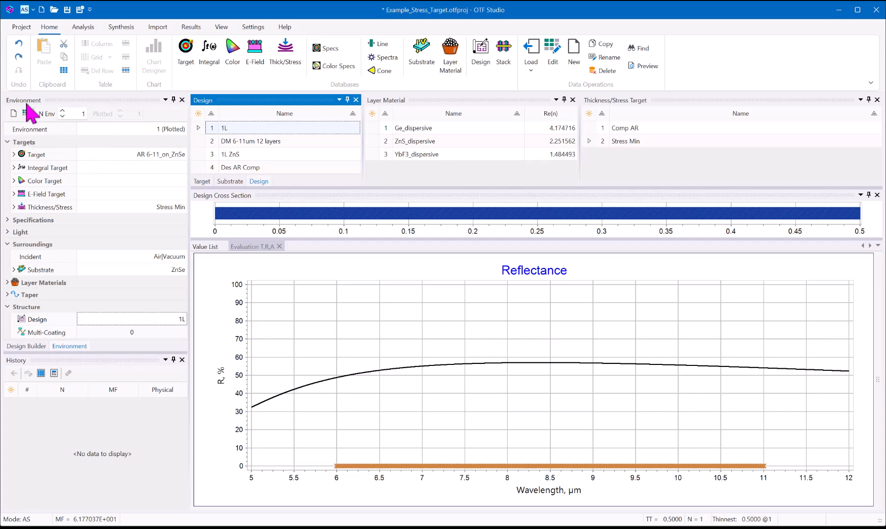
left_click(17, 346)
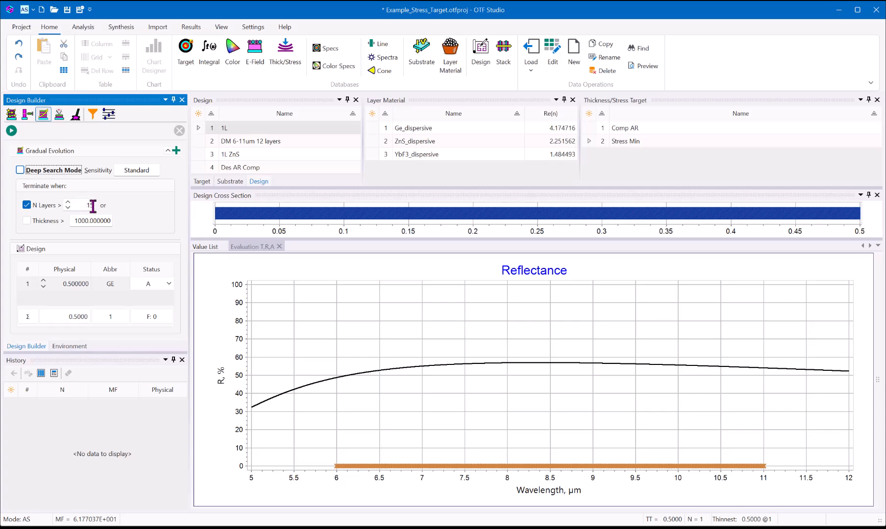
left_click(12, 130)
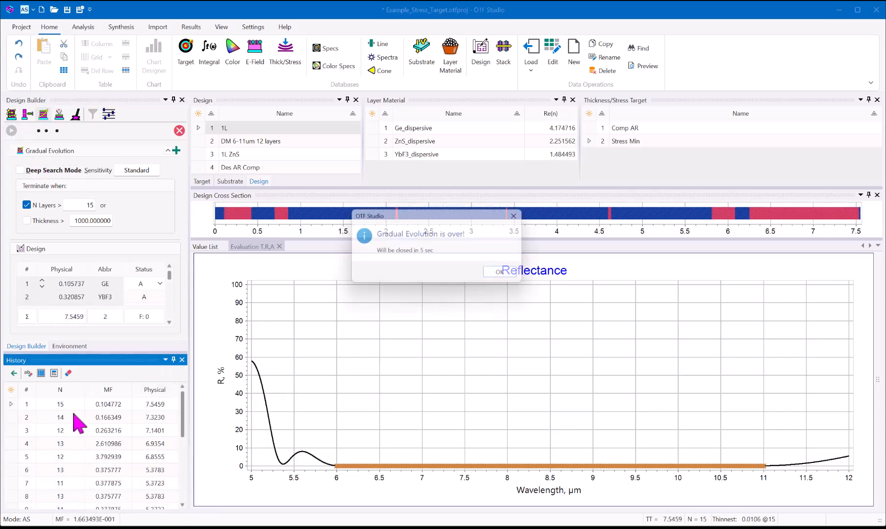
left_click(508, 276)
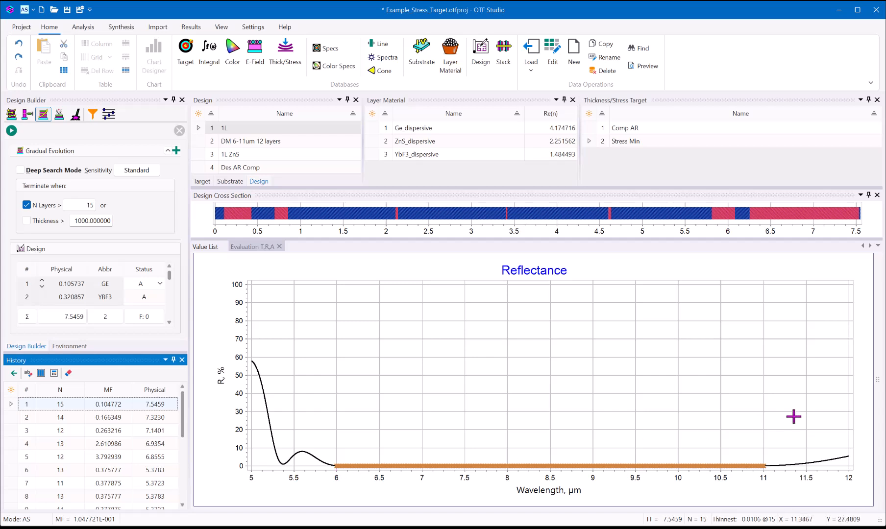
- Set the reflectance chart's Y axis to automatic scaling and enlarge the near-zero curve between about 6 and 11 µm
left_click(878, 380)
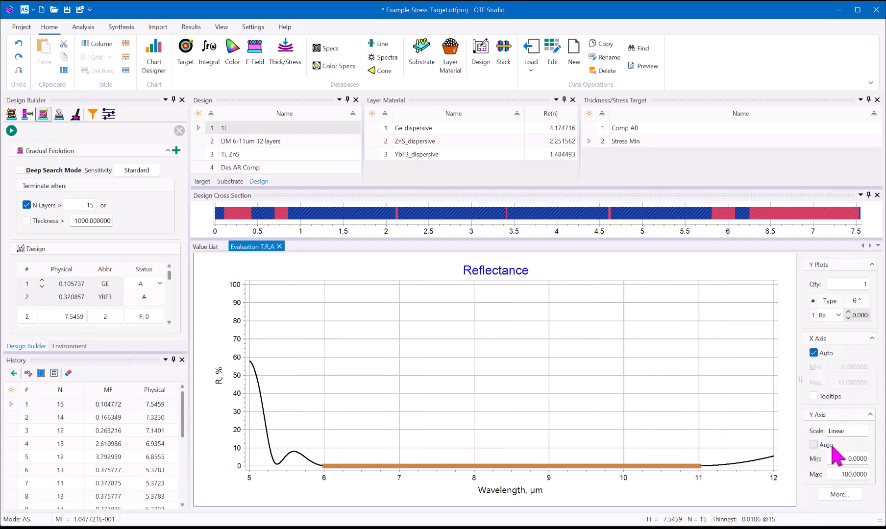
left_click(814, 445)
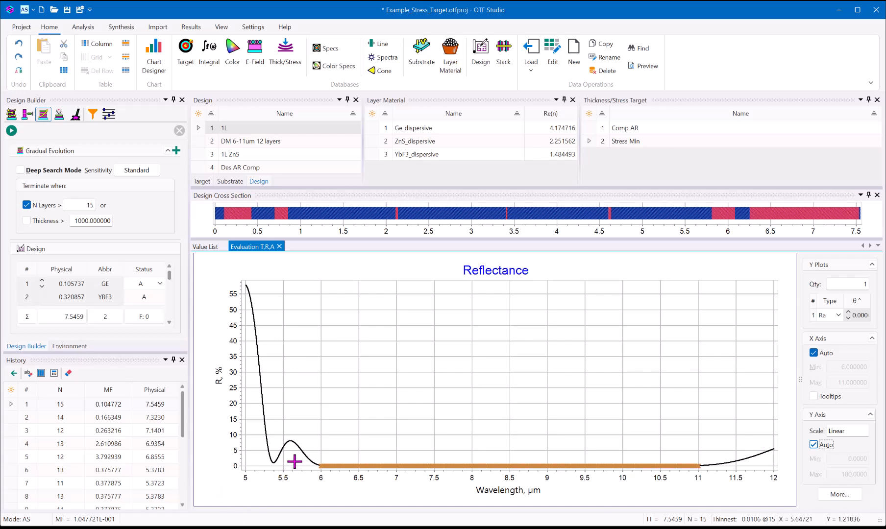
left_click_drag(294, 462, 705, 483)
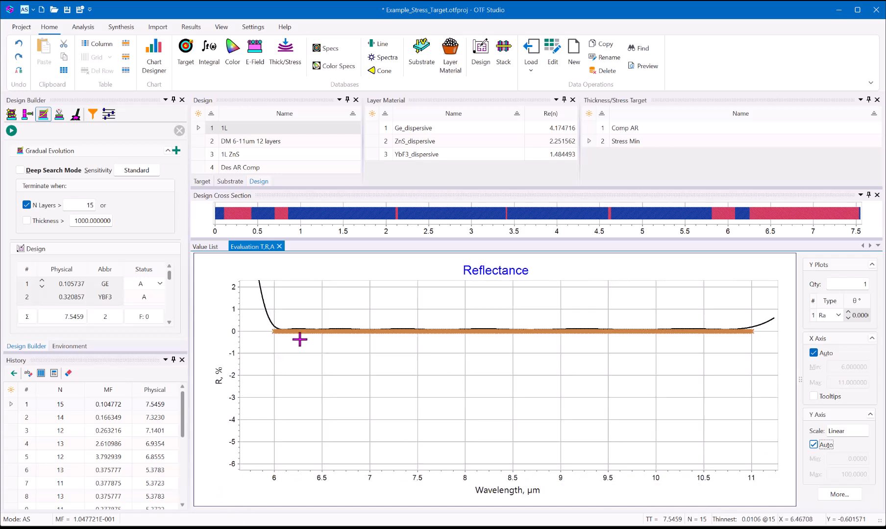
left_click_drag(273, 326, 744, 371)
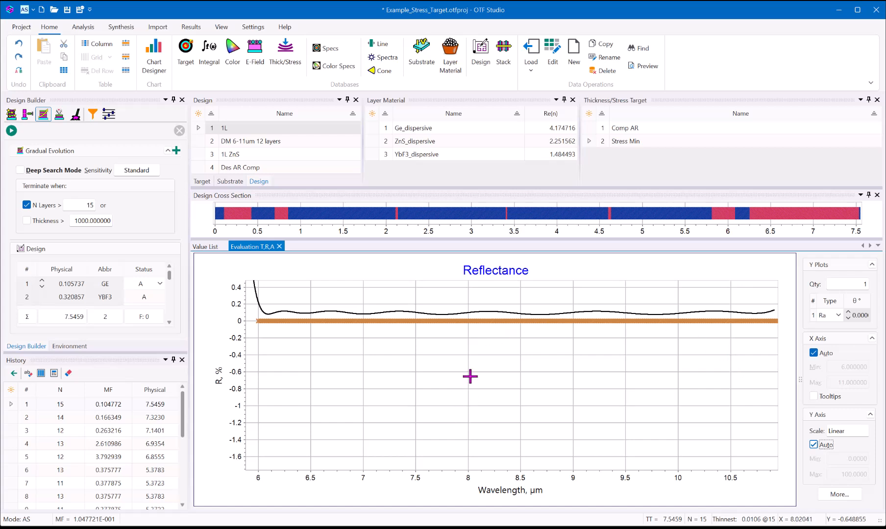
left_click(800, 378)
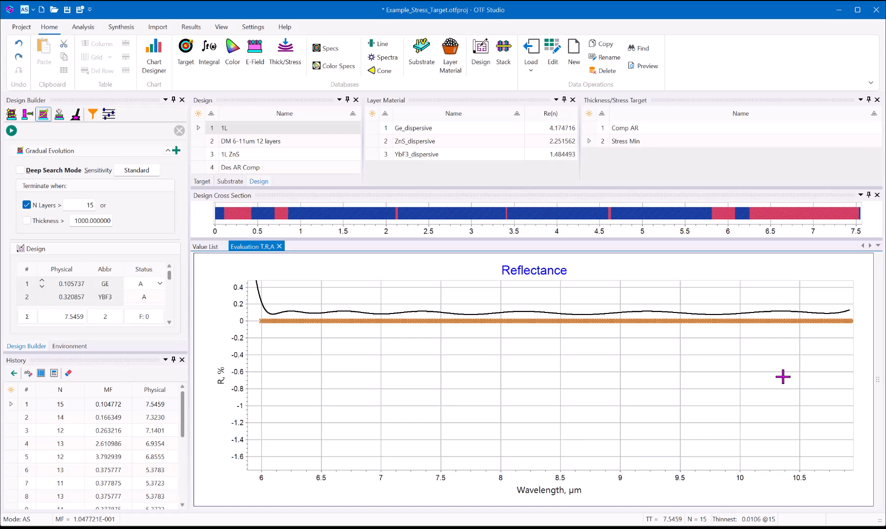
- Bring up the Value List and dock it beside the reflectance chart so both are shown together
left_click(199, 248)
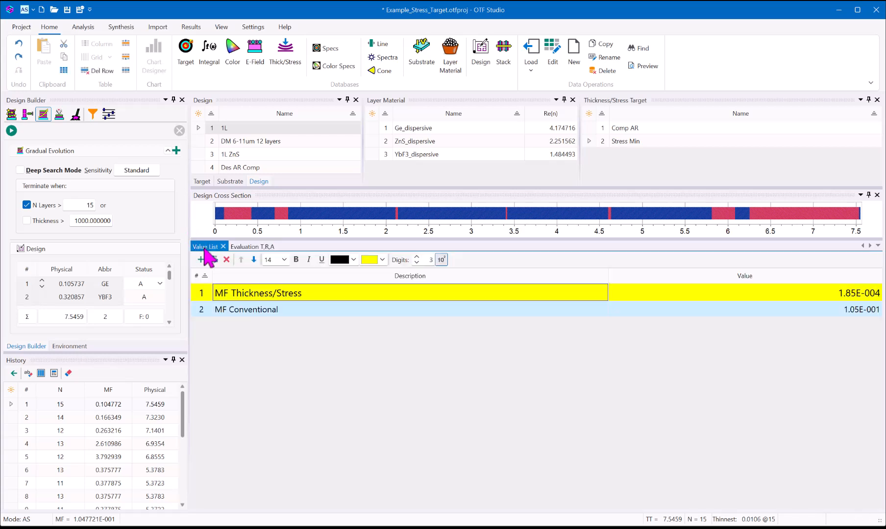
left_click_drag(205, 248, 577, 373)
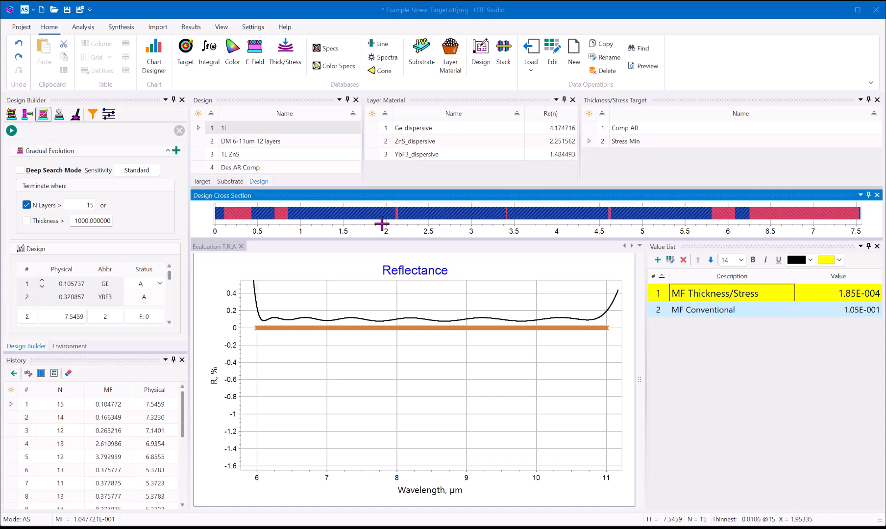
- Examine the individual GE and YBF3 layer thicknesses in the design cross section and the total thickness of each material
left_click(348, 215)
mouse_move(348, 209)
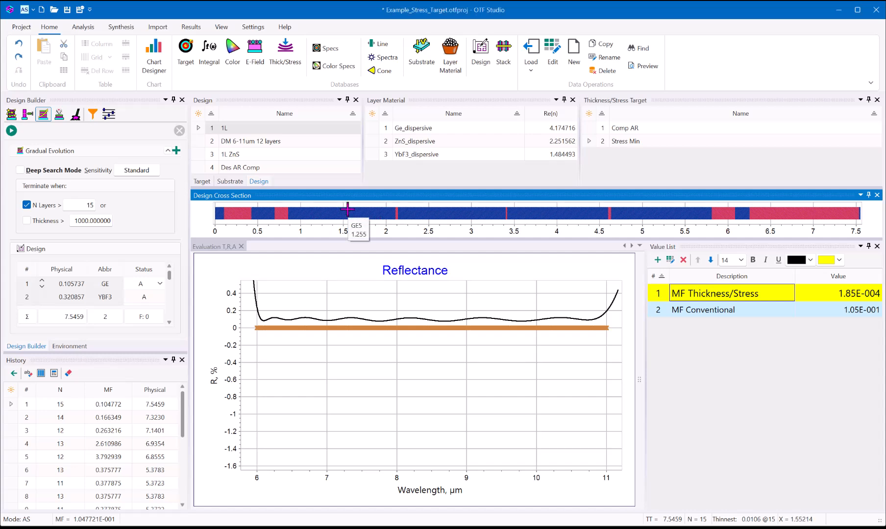
mouse_move(430, 210)
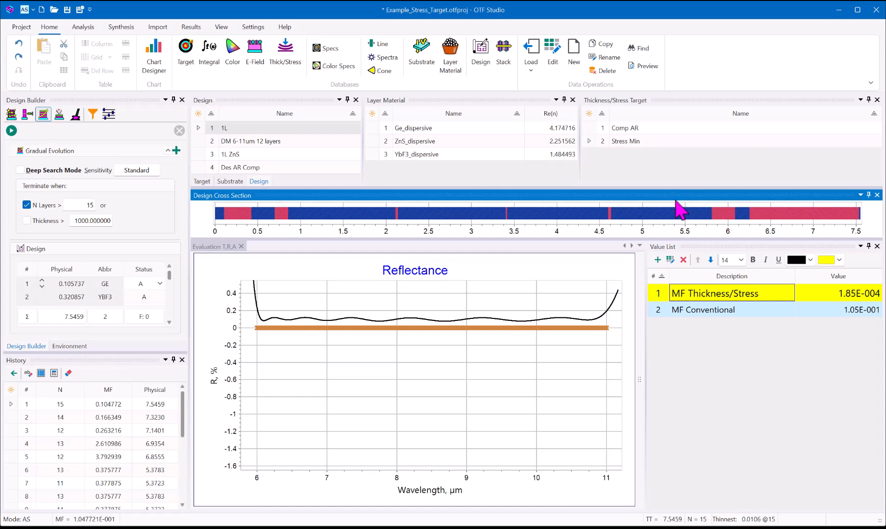
mouse_move(775, 213)
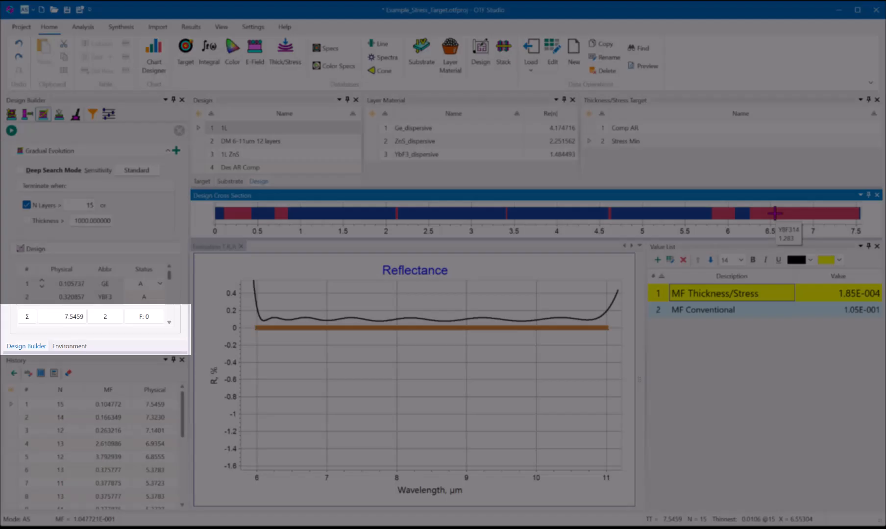
mouse_move(26, 321)
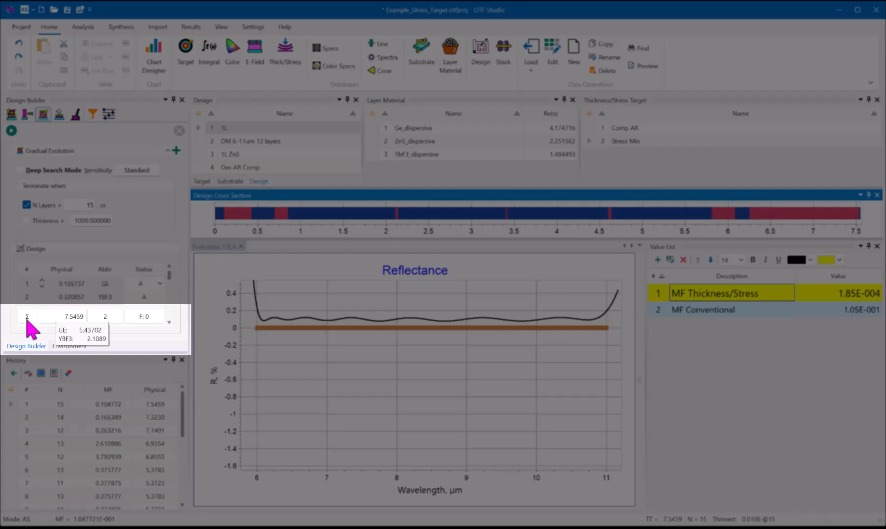